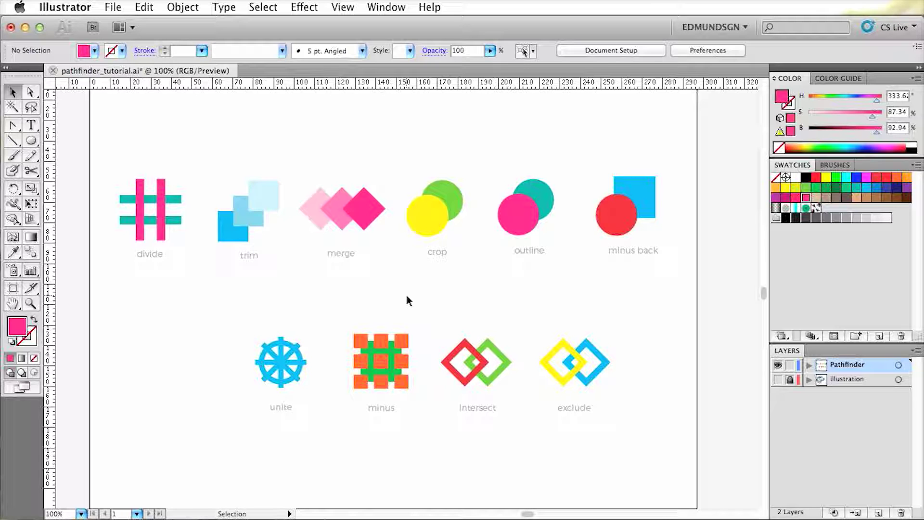
Show the Pathfinder panel from the Window menu
click(403, 7)
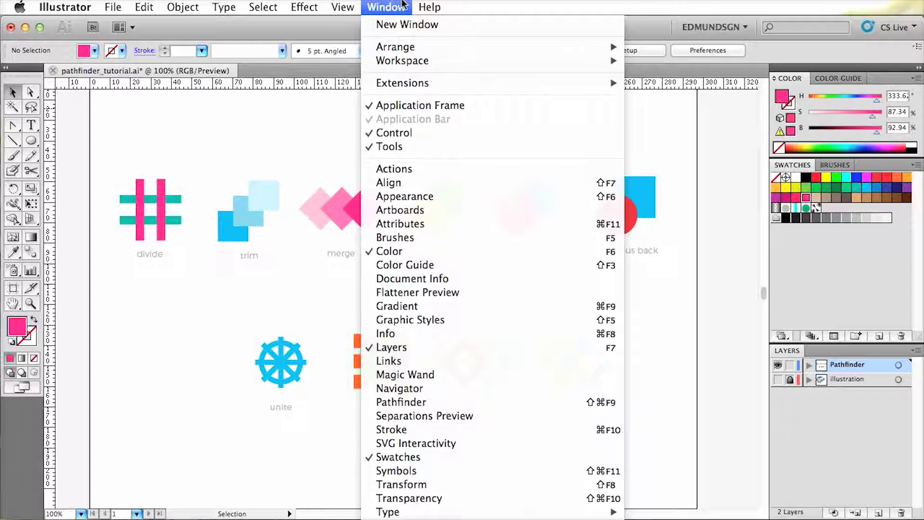
click(453, 403)
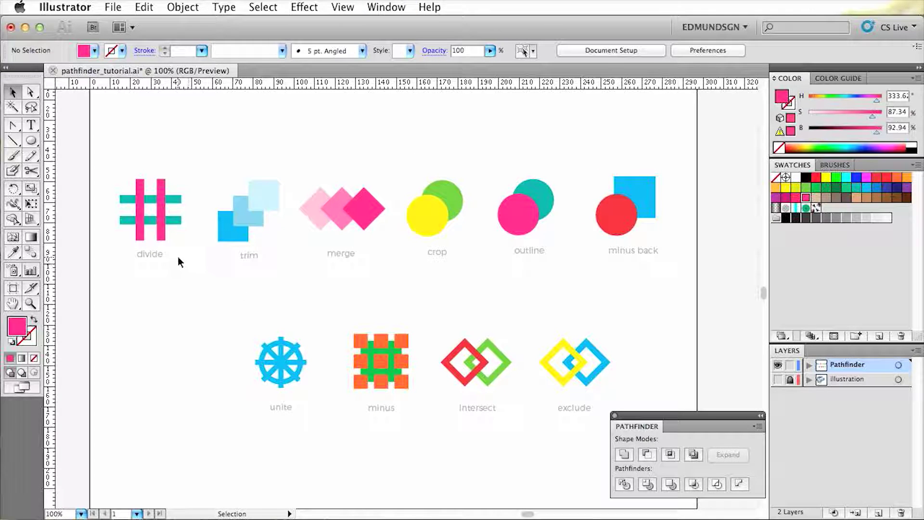
Select all the pink and teal bars of the divide figure and apply Divide
click(163, 234)
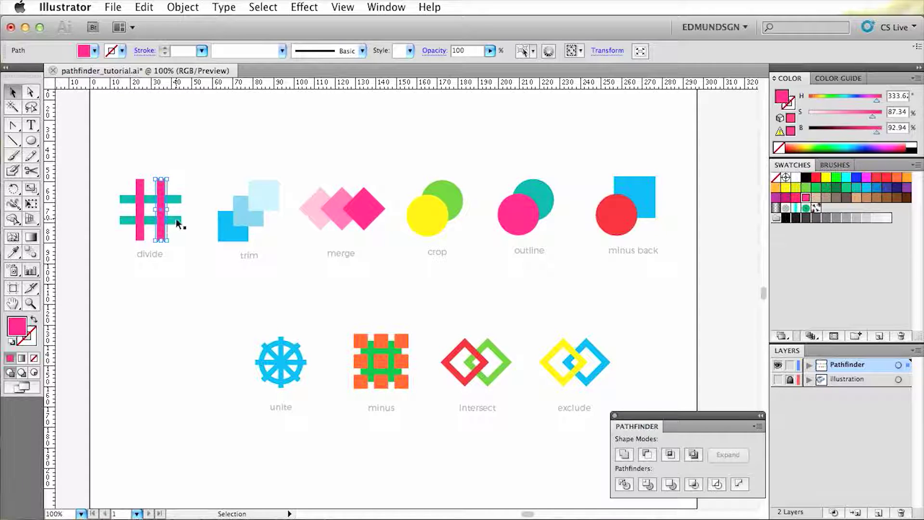
click(179, 220)
drag(196, 245, 114, 178)
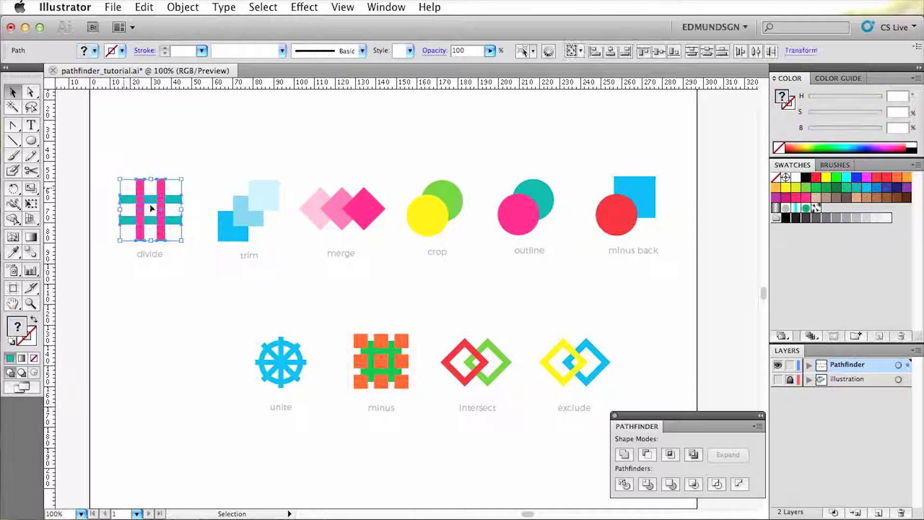
click(624, 485)
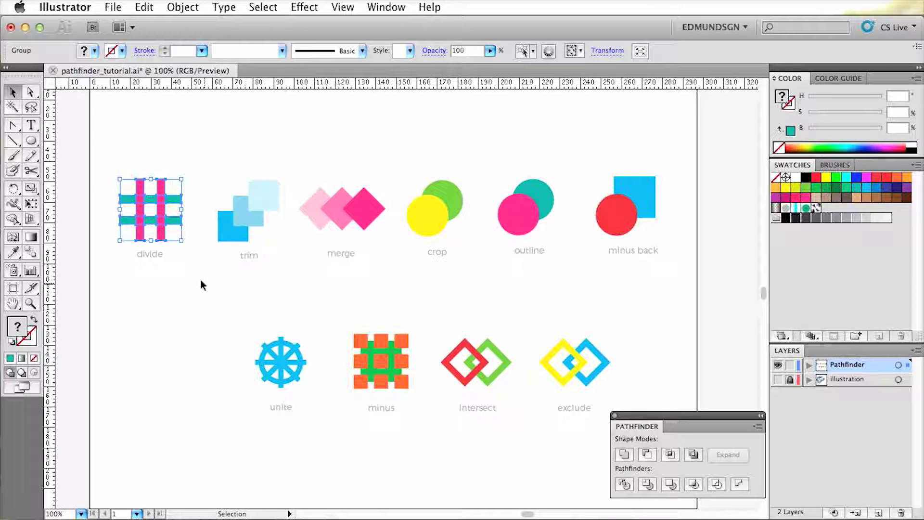
Pull a pink piece and a teal piece apart to show the split, then undo the moves
click(181, 256)
key(a)
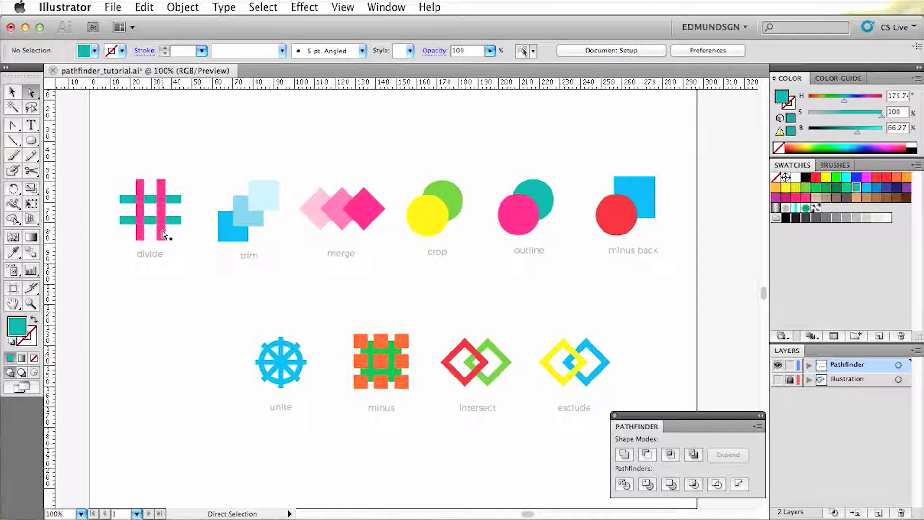
mouse_move(164, 235)
mouse_down()
mouse_move(178, 244)
mouse_move(154, 231)
mouse_up()
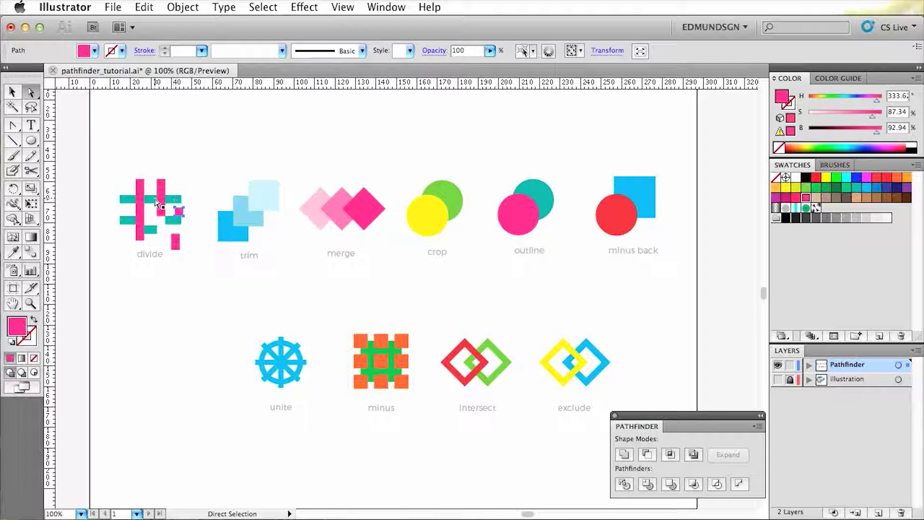
drag(177, 199, 186, 195)
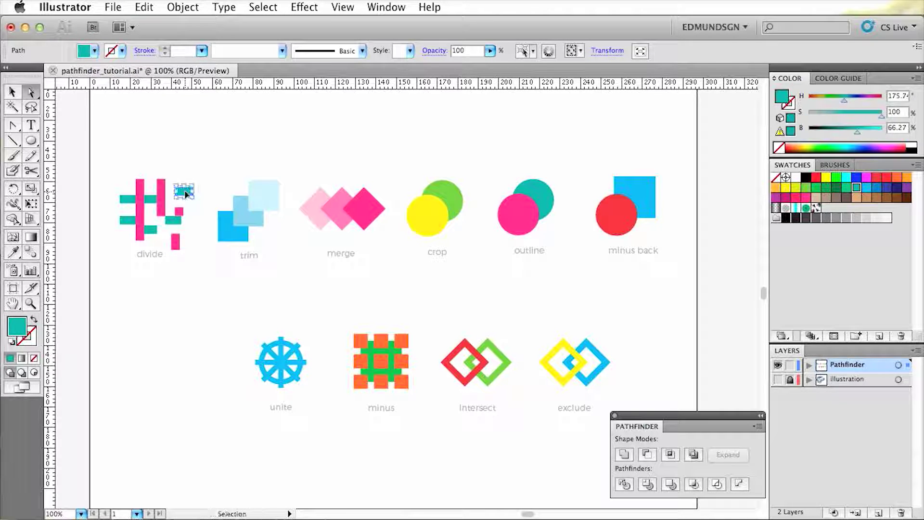
key(super+z)
key(super+z)
key(super+z)
key(v)
click(187, 195)
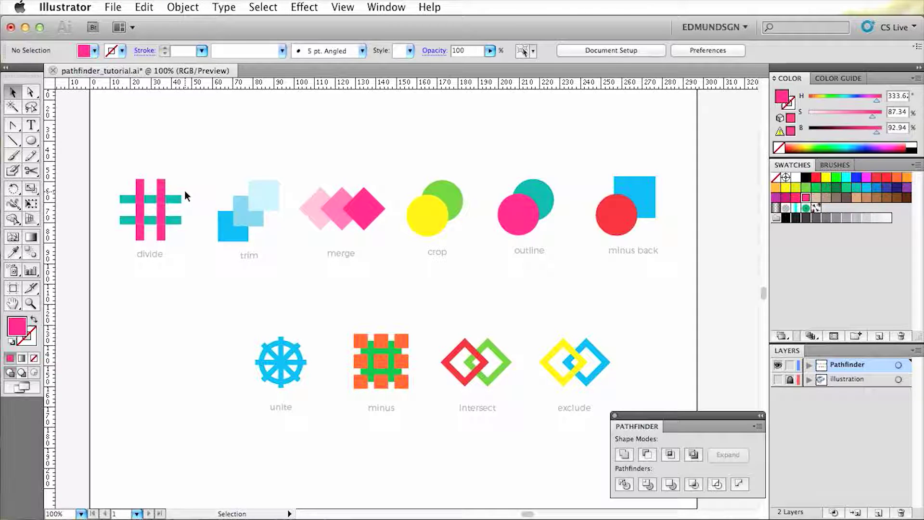
Apply Trim to the three overlapping trim squares
drag(256, 259, 204, 187)
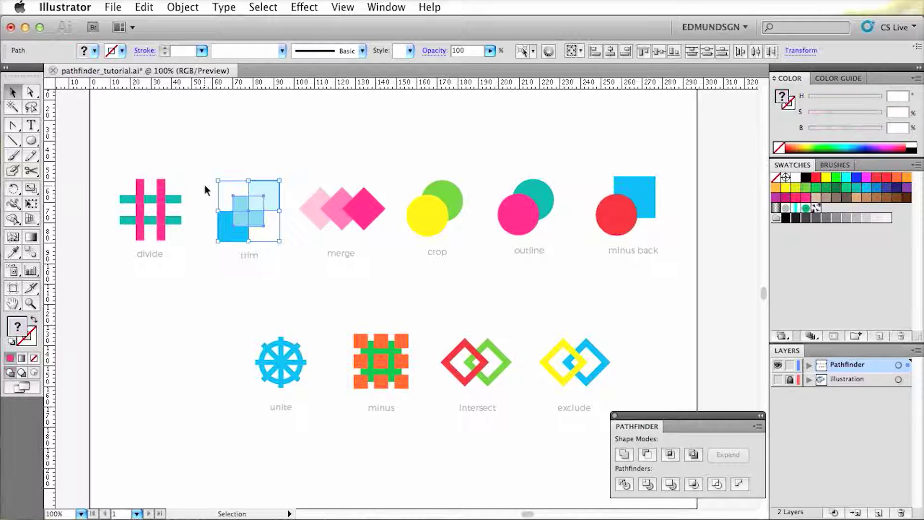
click(647, 484)
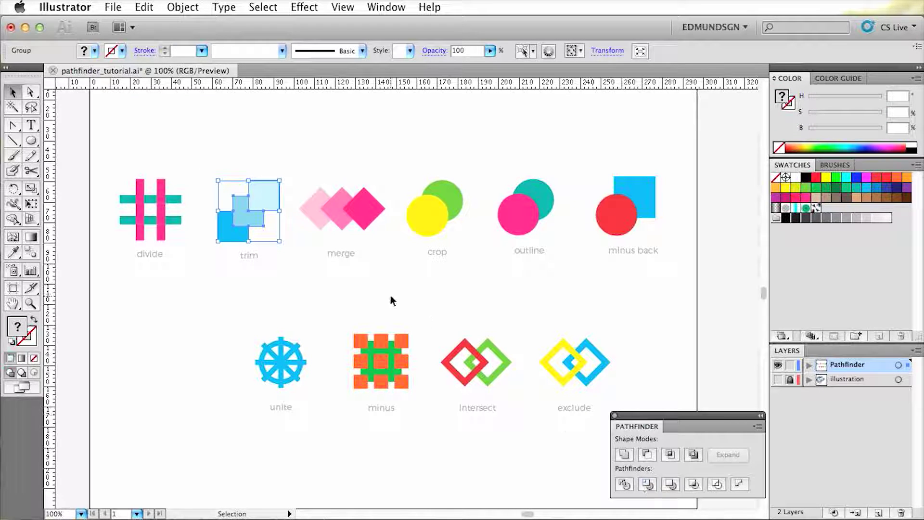
click(293, 244)
Move the light-blue piece up-right and the dark-blue piece down-left to reveal the trimmed overlaps
key(a)
click(258, 198)
drag(257, 198, 268, 192)
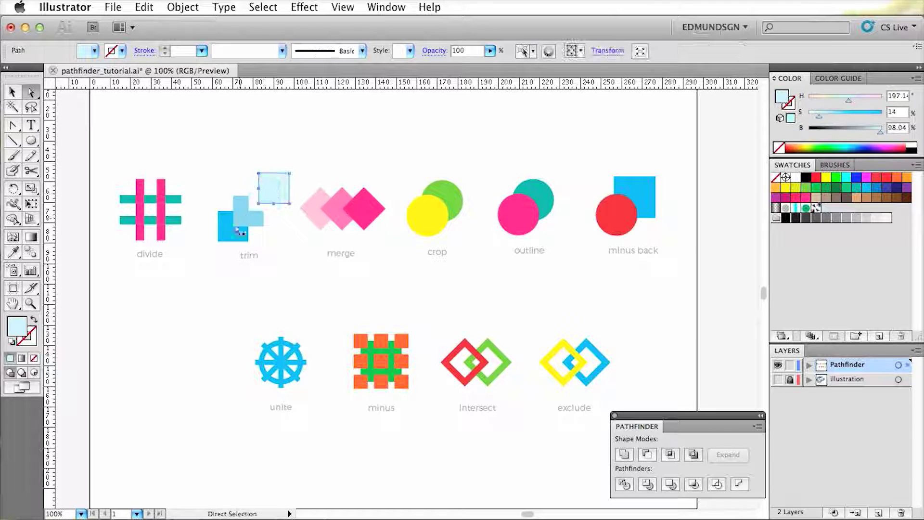
drag(234, 226, 221, 238)
click(282, 230)
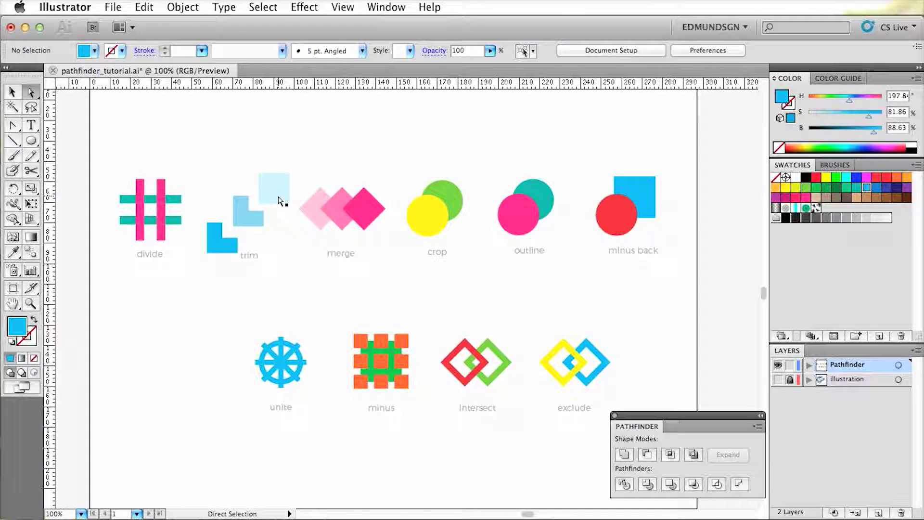
key(v)
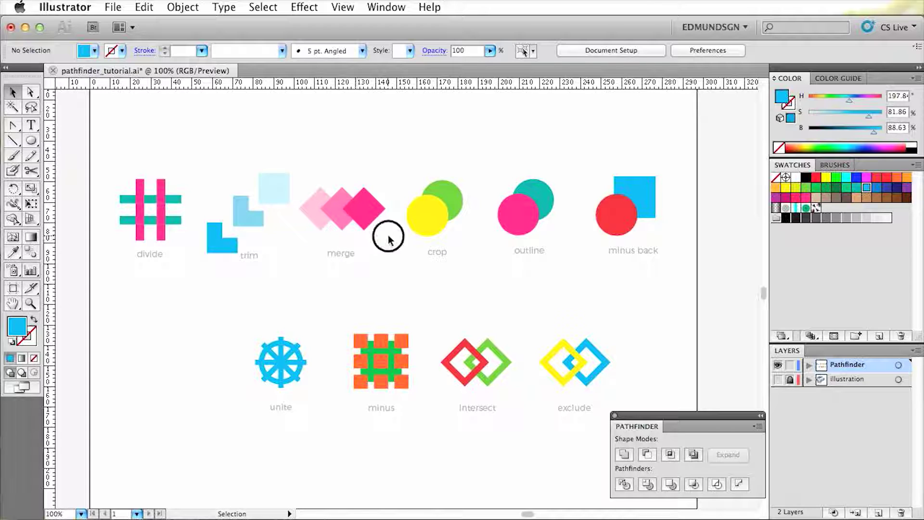
Try merging the three differently coloured diamonds, undo it, and reselect them
drag(386, 231, 295, 200)
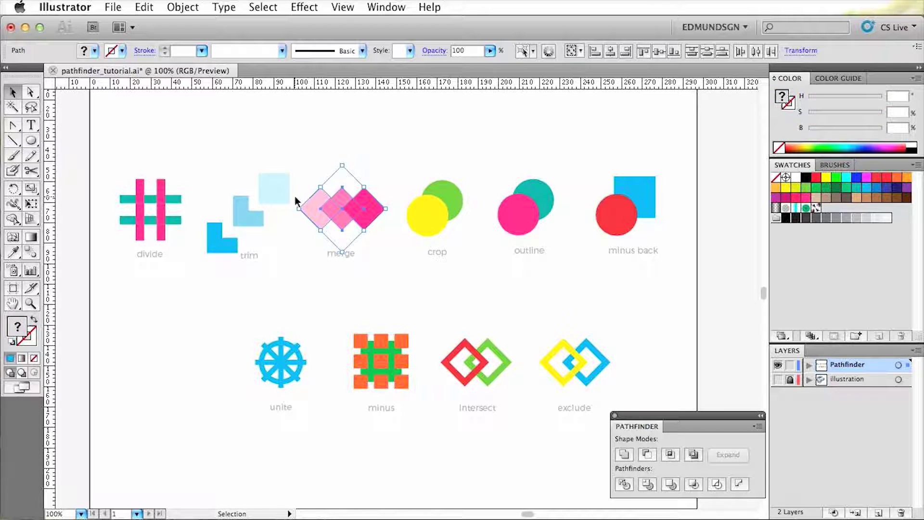
click(671, 485)
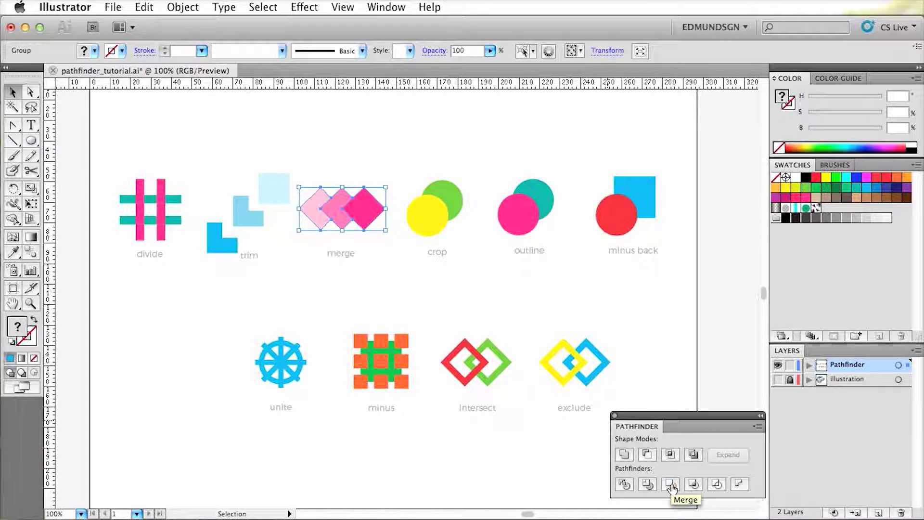
click(374, 248)
key(super+z)
click(365, 231)
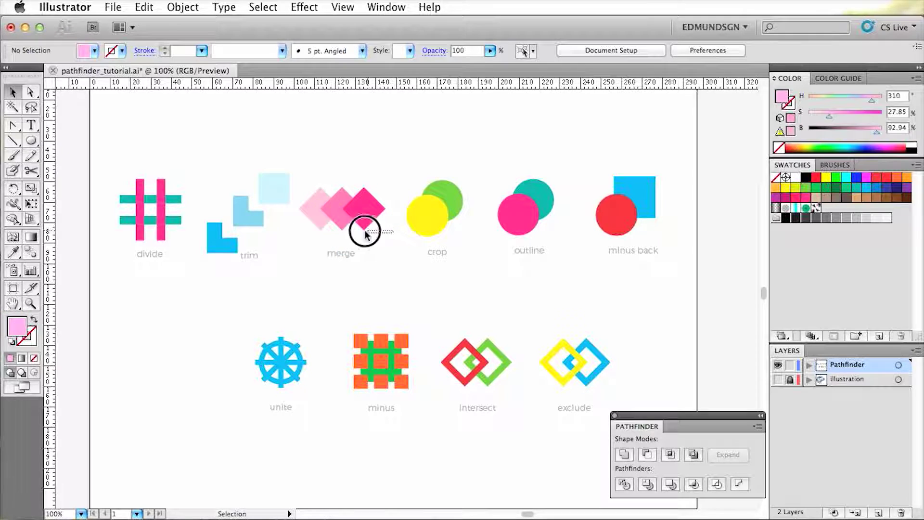
drag(365, 231, 305, 202)
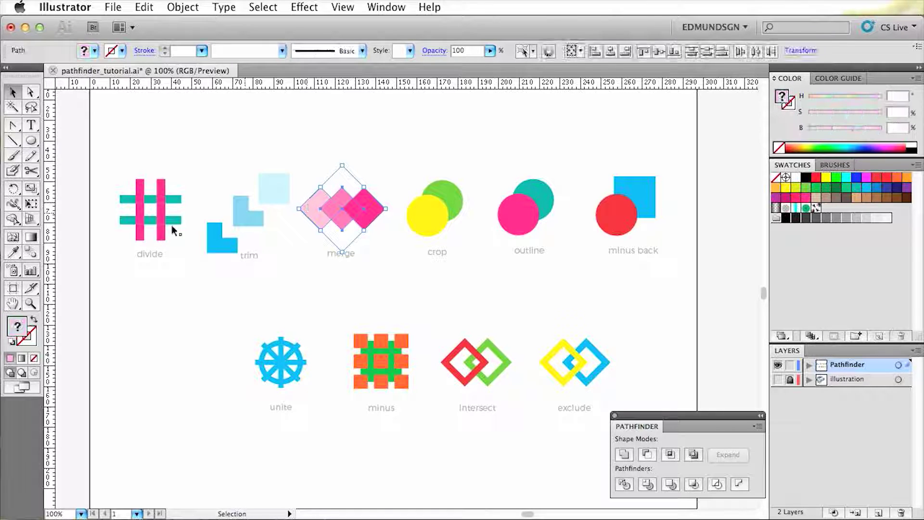
Recolour all three diamonds with the right diamond's dark pink using the Eyedropper
click(13, 251)
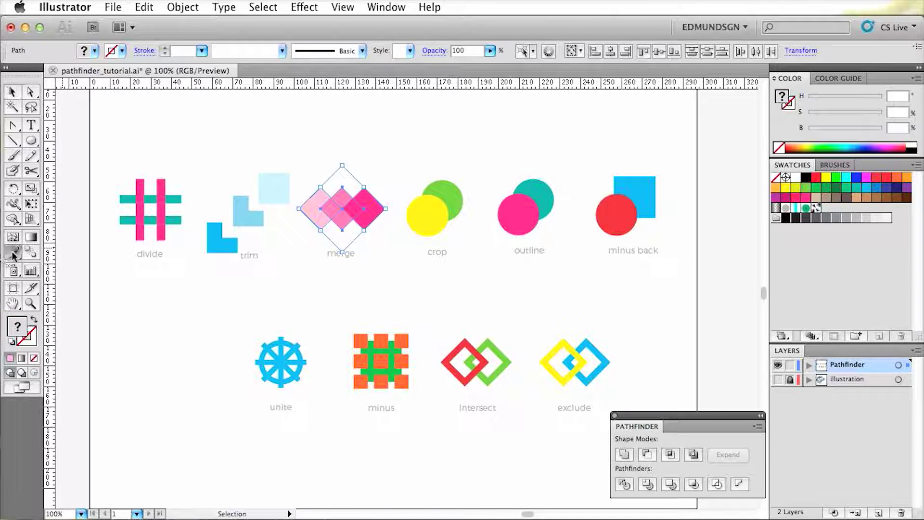
click(374, 208)
key(v)
Merge the same-coloured diamonds into one zigzag shape
drag(386, 237, 325, 213)
click(671, 484)
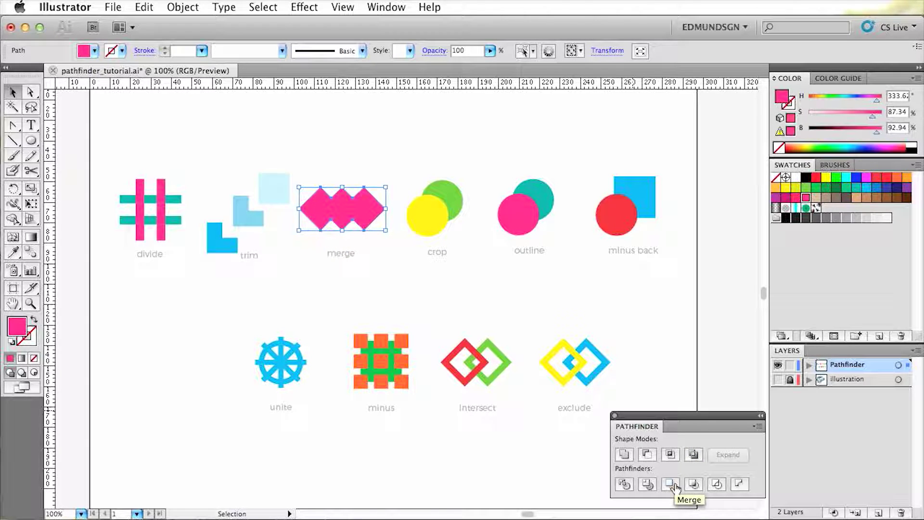
click(466, 260)
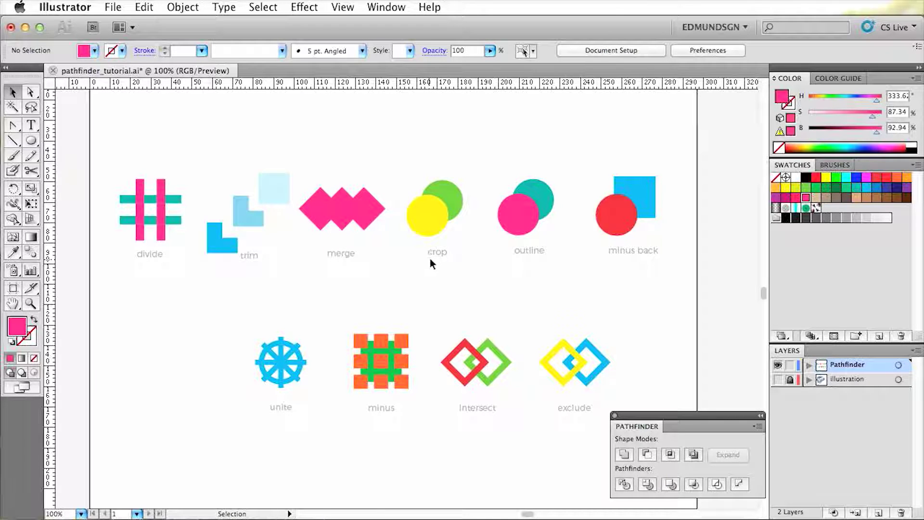
Crop the two crop circles down to their overlap and zoom to 200% on the result
drag(472, 234, 411, 174)
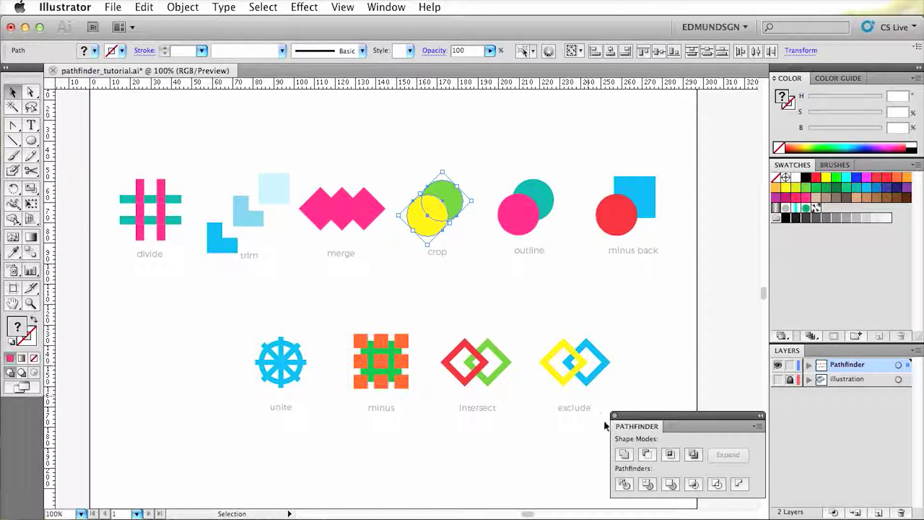
click(693, 485)
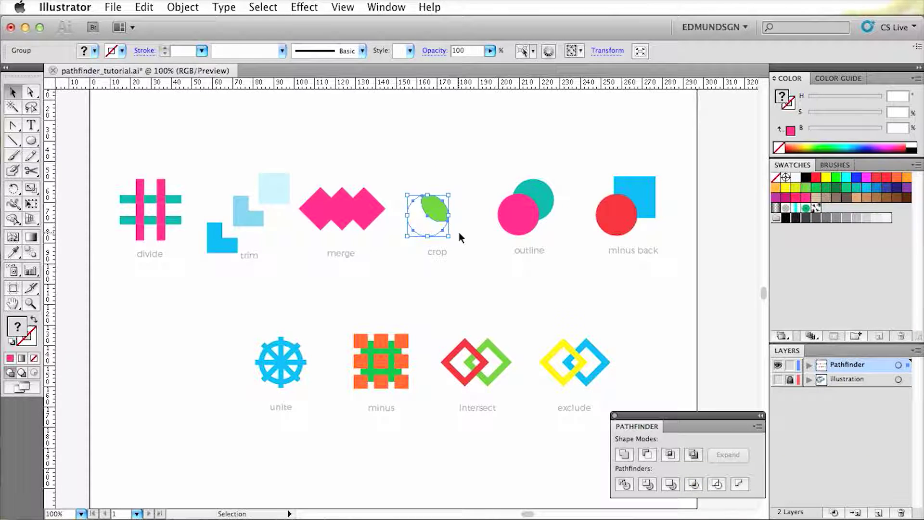
key(super+equal)
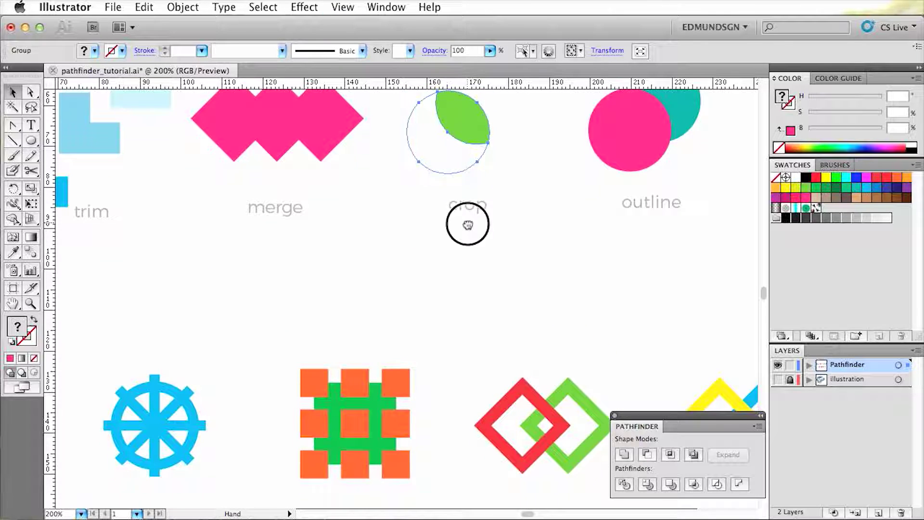
drag(468, 225, 492, 380)
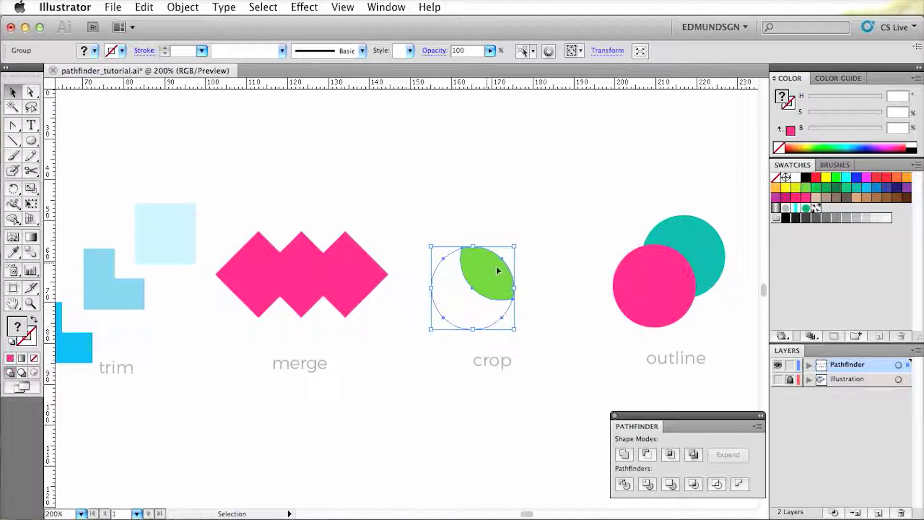
Ungroup the crop result
click(530, 326)
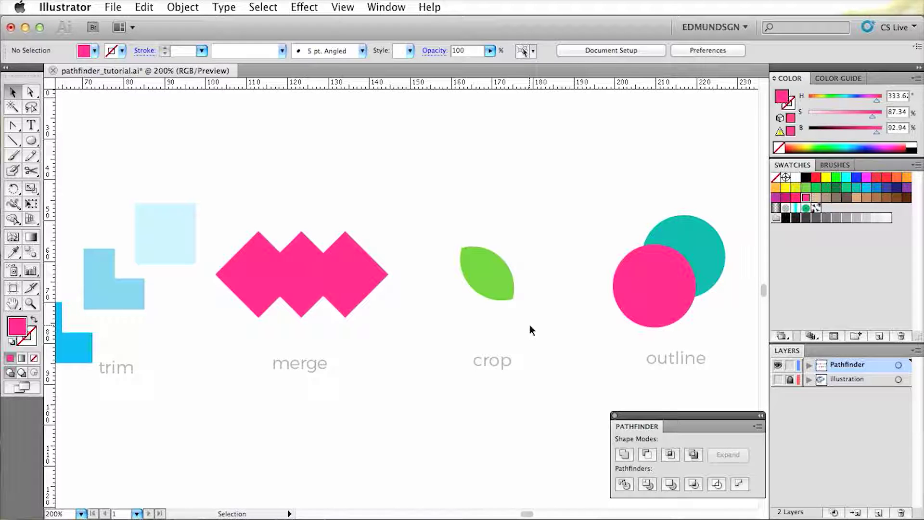
click(495, 285)
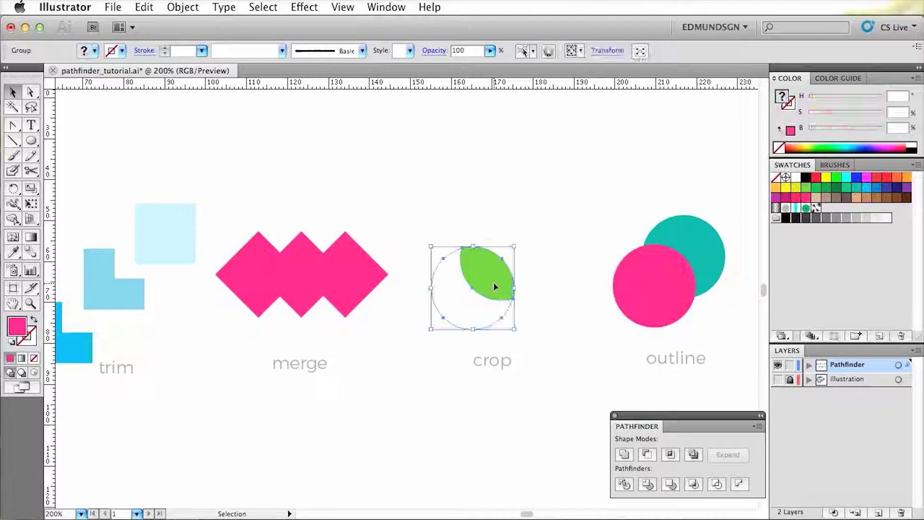
right_click(495, 285)
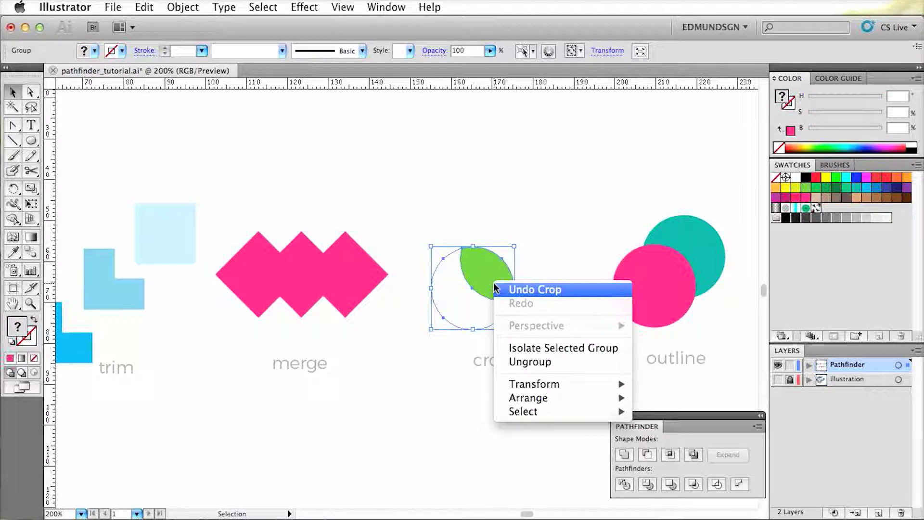
click(567, 366)
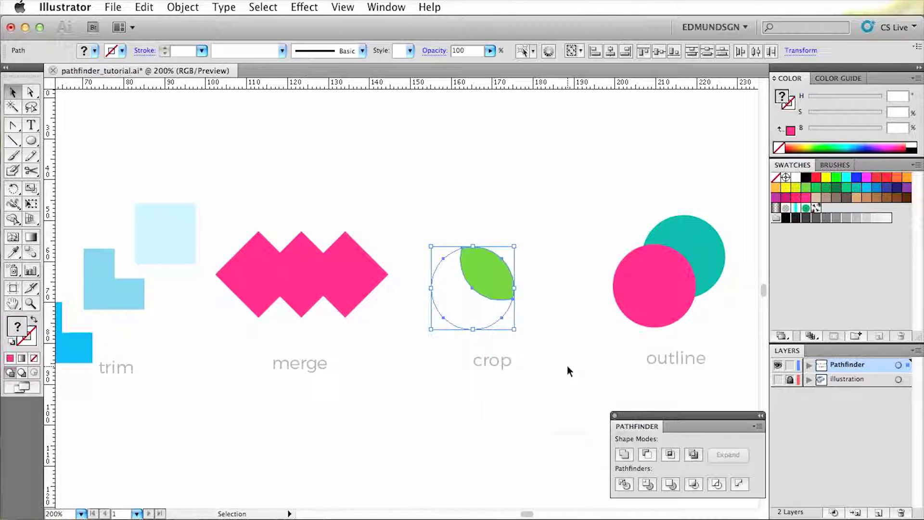
Delete the leftover empty circle, leaving only the green leaf
click(520, 310)
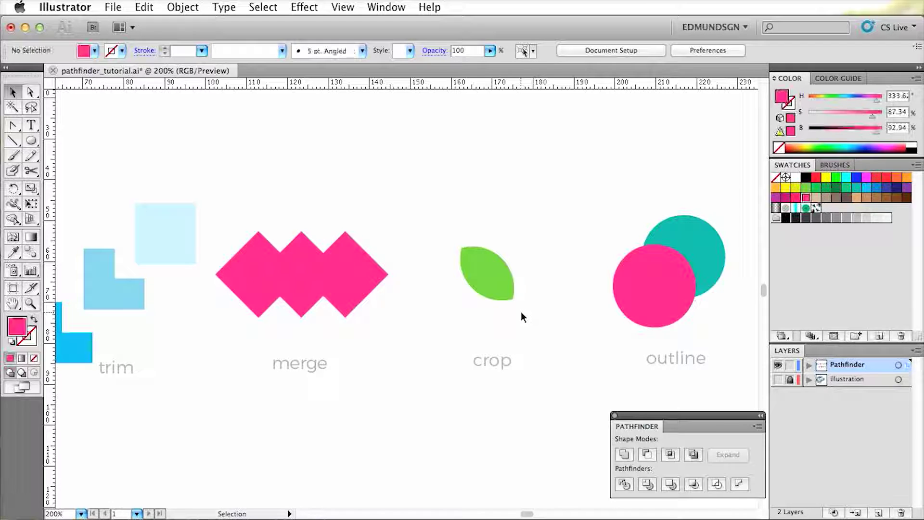
drag(520, 311, 504, 313)
key(Delete)
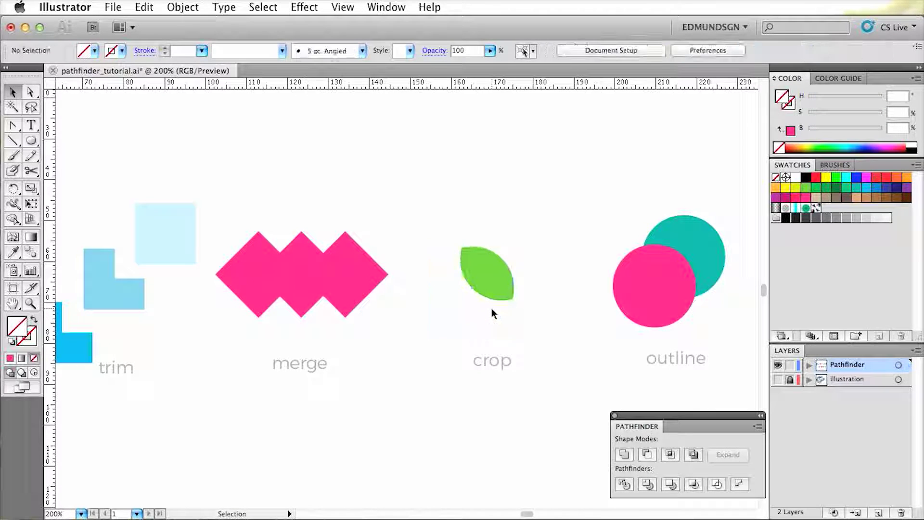
click(511, 292)
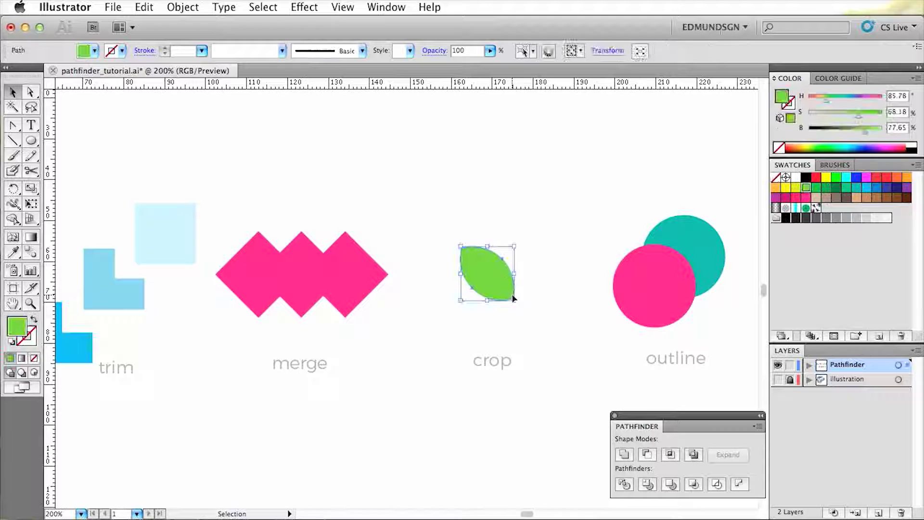
click(625, 366)
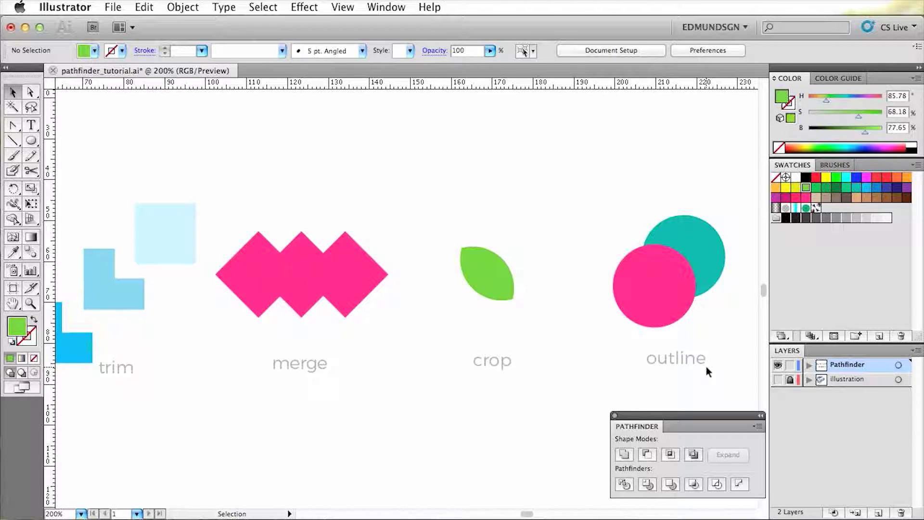
Apply Outline to the pink and teal circles, zoom to 100%, and select the minus back shapes
click(643, 263)
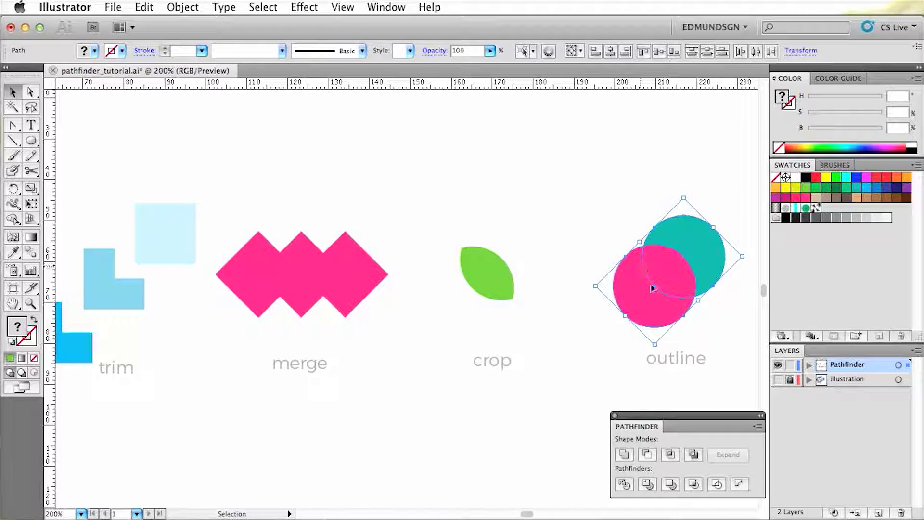
click(722, 485)
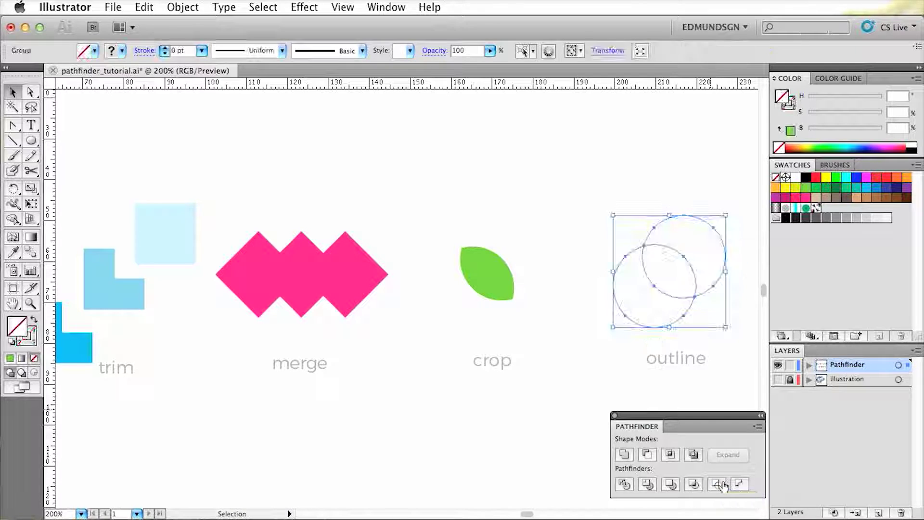
key(super+1)
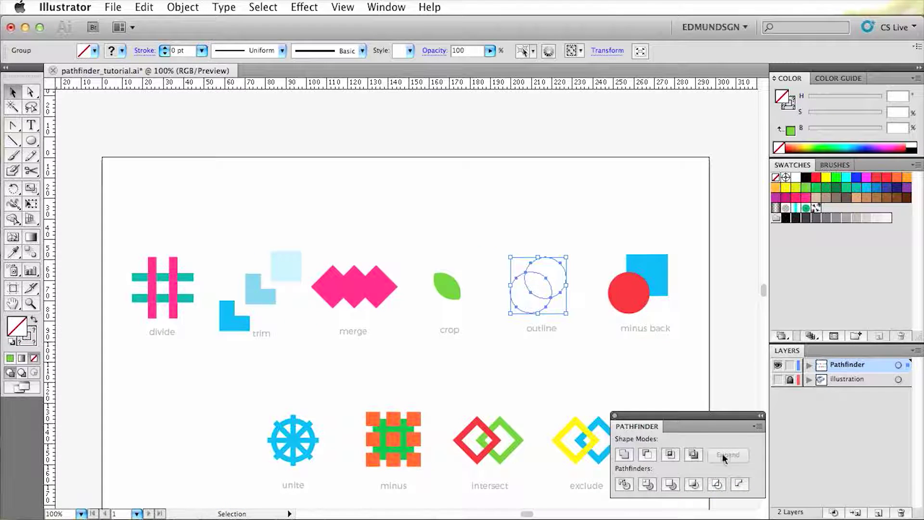
click(701, 339)
drag(700, 322, 597, 255)
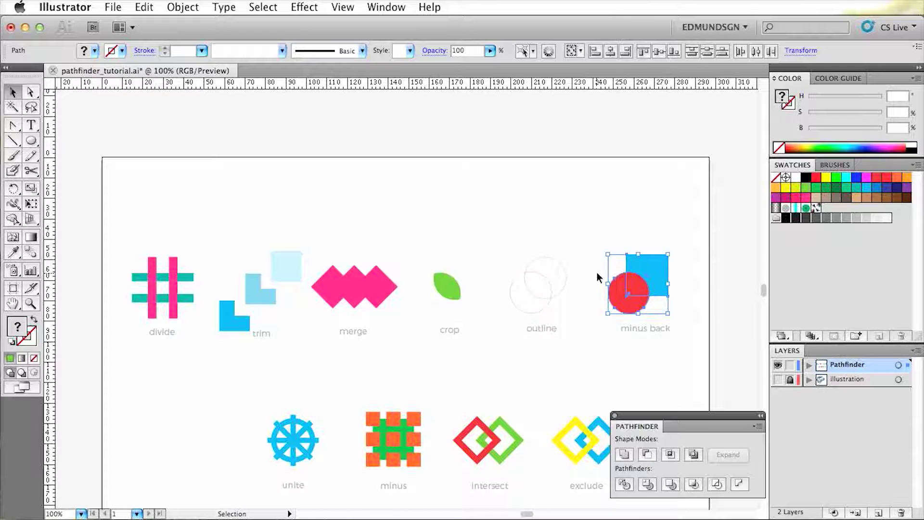
Try Minus Back on the circle and square, then undo the wrong result
click(746, 488)
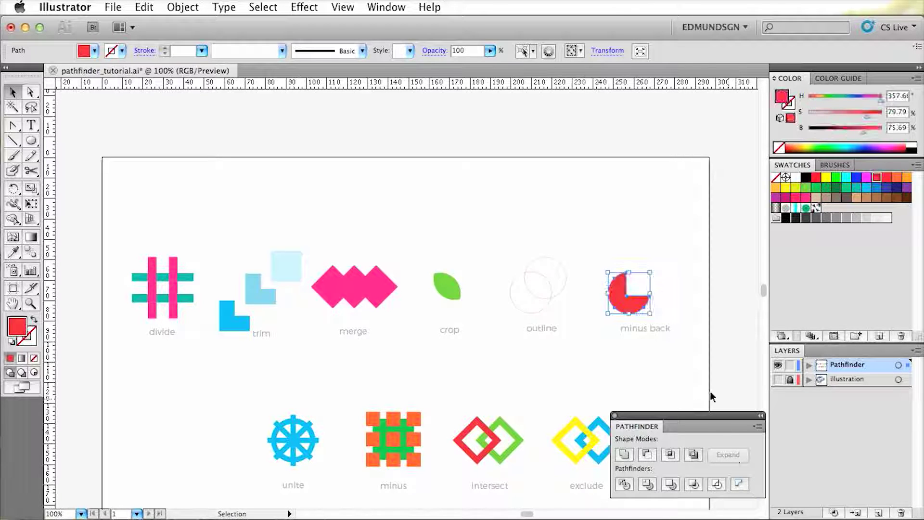
click(659, 305)
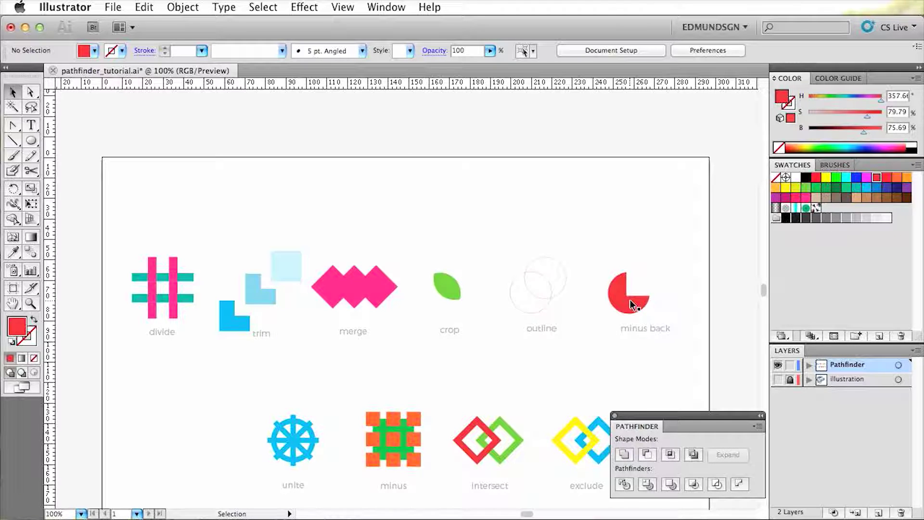
key(cmd+z)
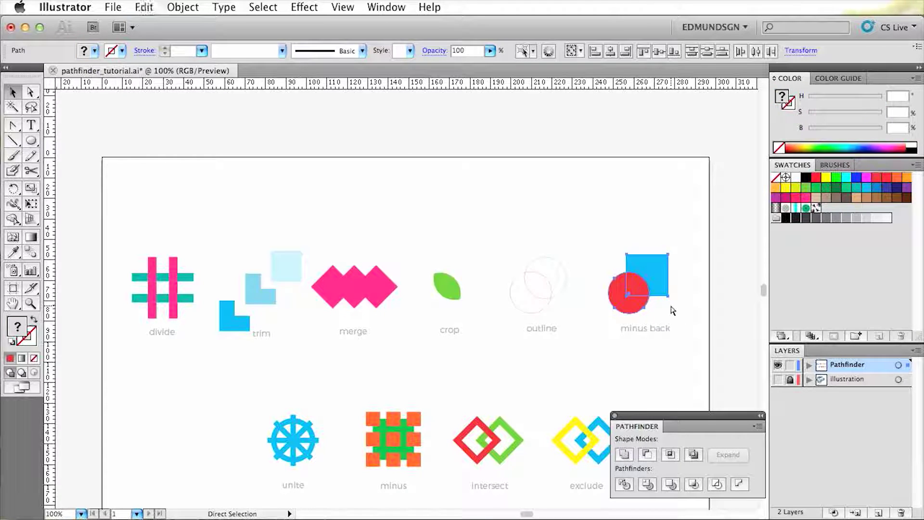
click(683, 311)
Send the red circle behind the blue square
click(621, 289)
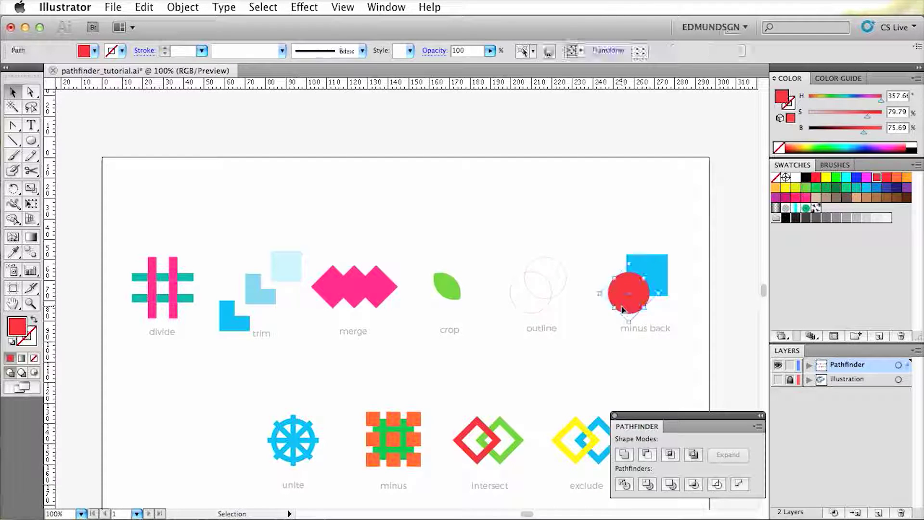
scroll(587, 275, down, 3)
right_click(621, 253)
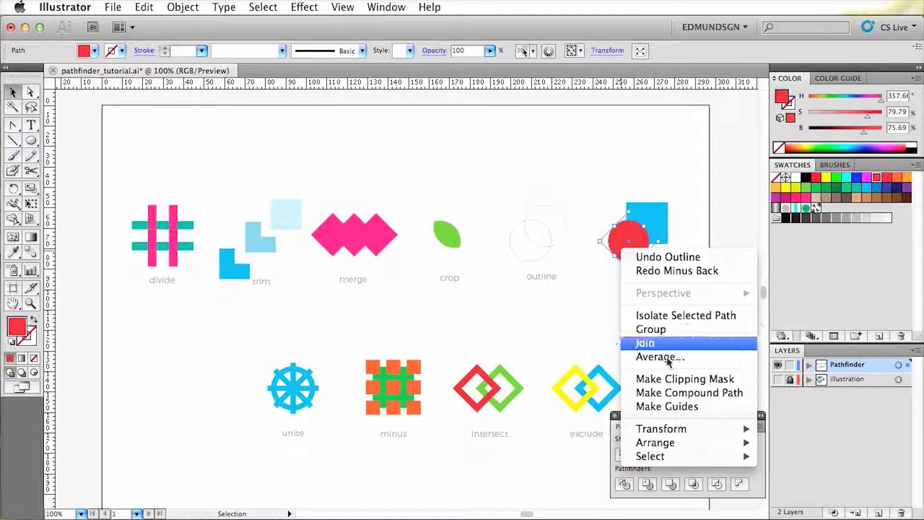
mouse_move(690, 437)
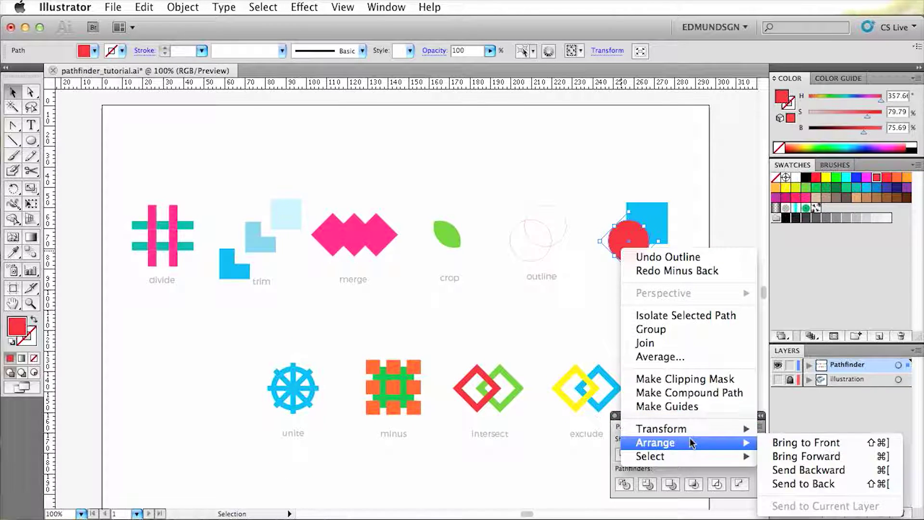
click(799, 483)
Apply Minus Back to cut the circle's bite out of the blue square
drag(691, 270, 622, 215)
click(739, 484)
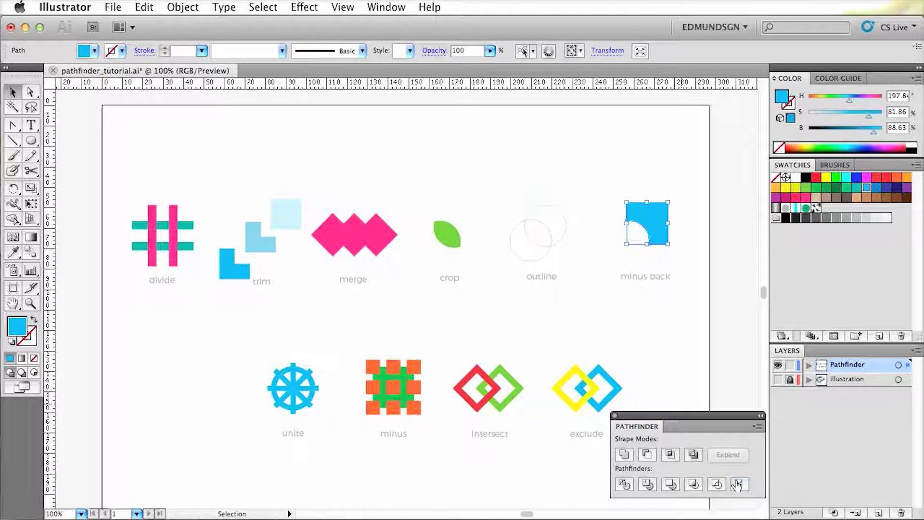
click(685, 256)
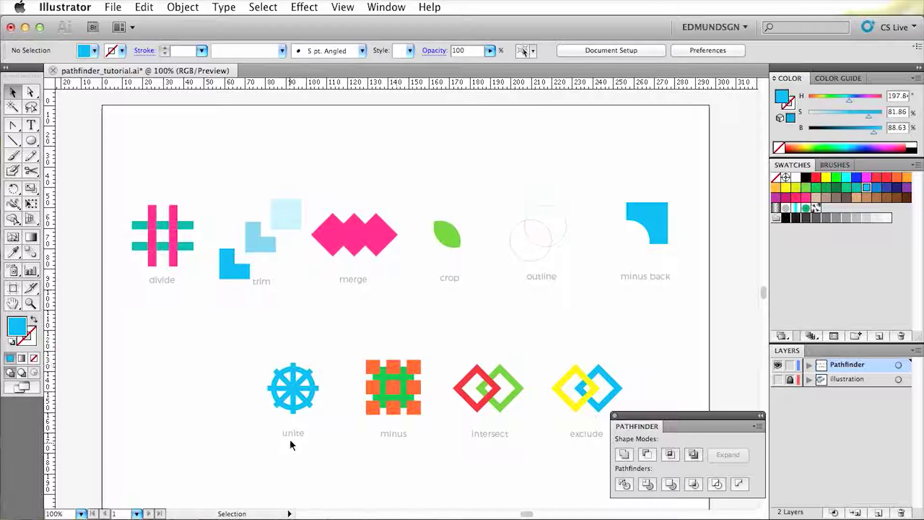
Unite all the blue wheel pieces into one compound shape
drag(312, 417, 264, 355)
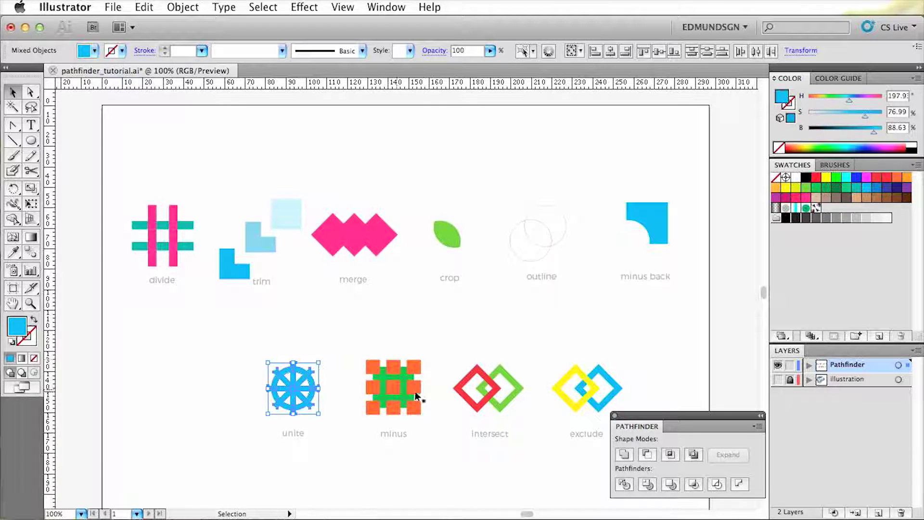
click(624, 455)
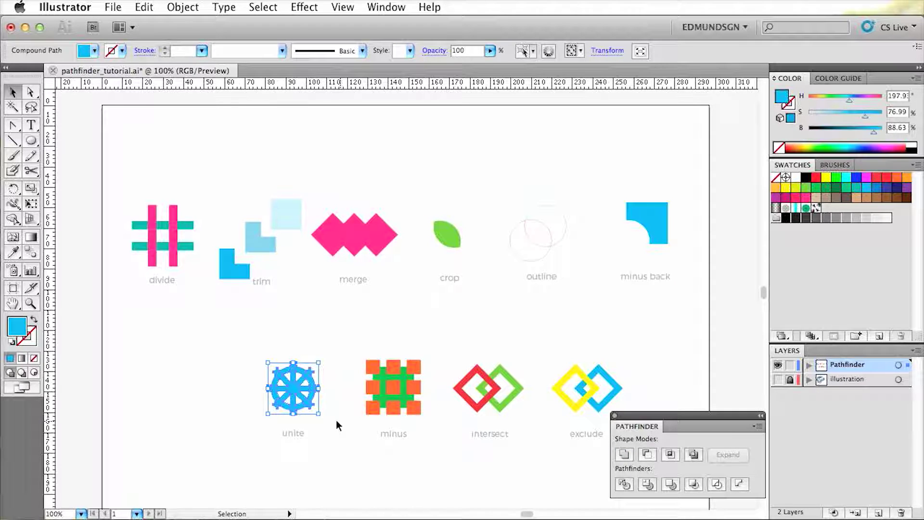
drag(322, 417, 327, 441)
click(327, 440)
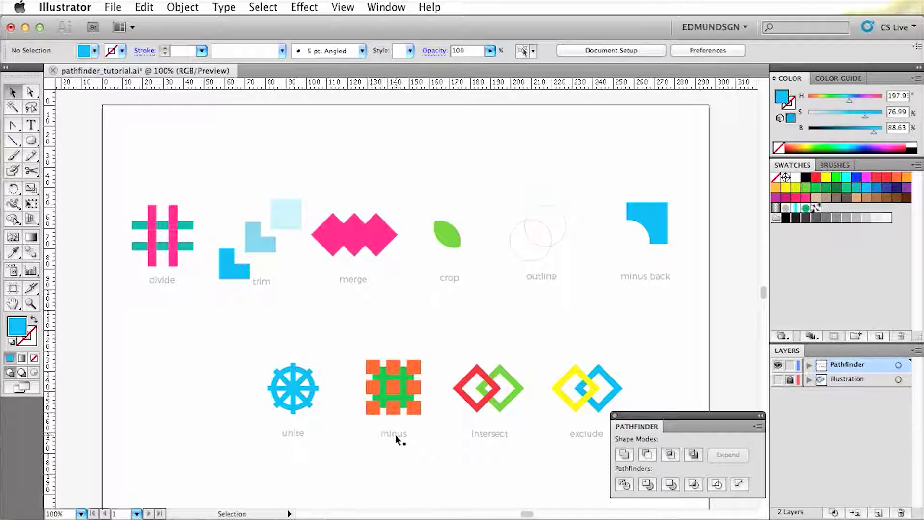
drag(432, 417, 346, 354)
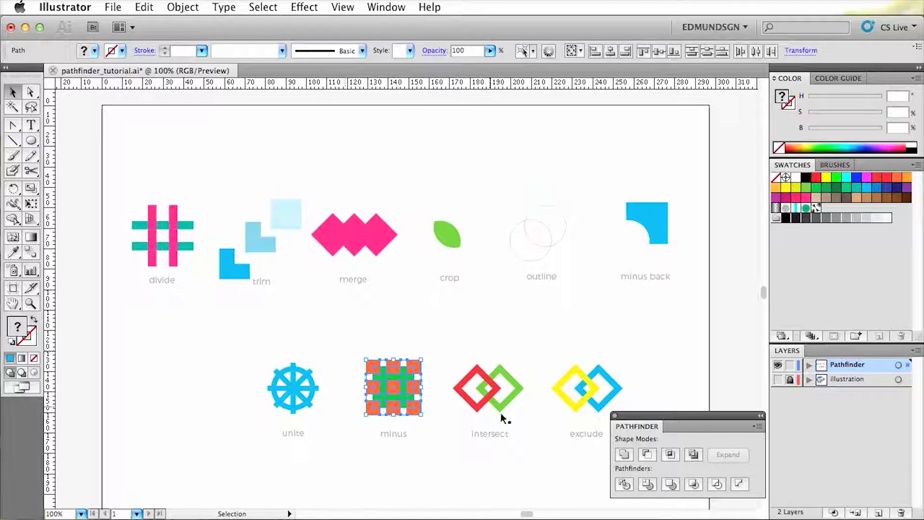
Apply Minus Front to remove the orange squares, leaving a single green hash-shaped path
click(650, 459)
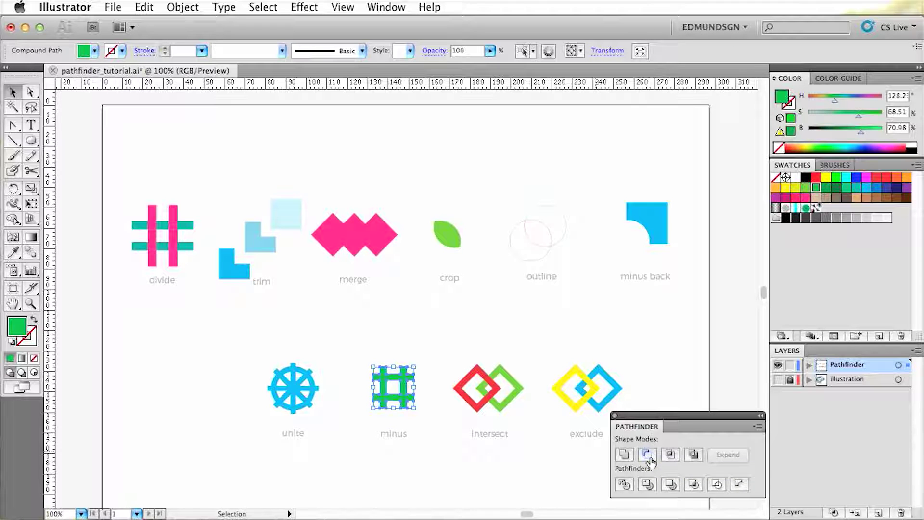
click(421, 418)
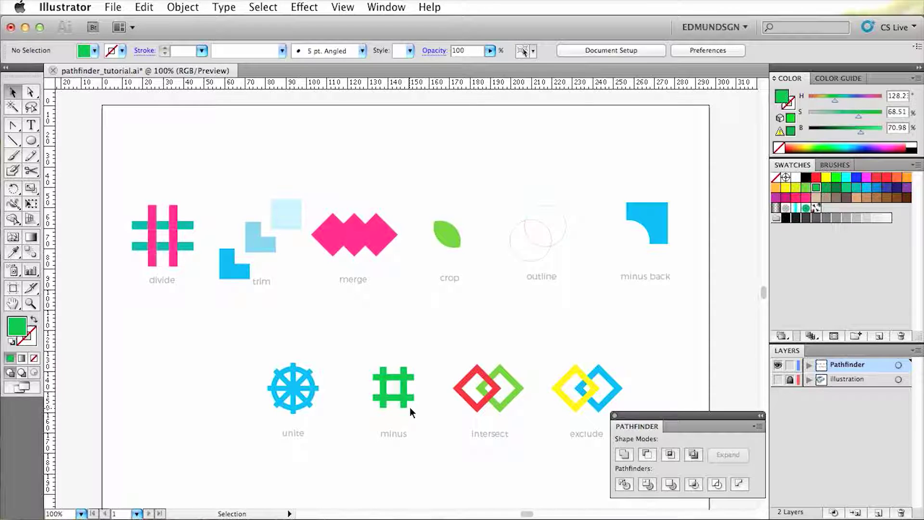
drag(423, 419, 362, 357)
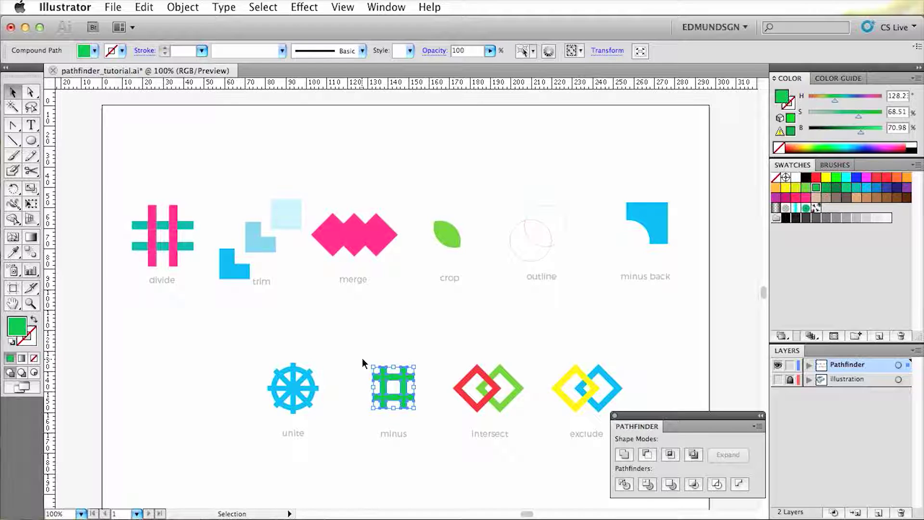
click(362, 358)
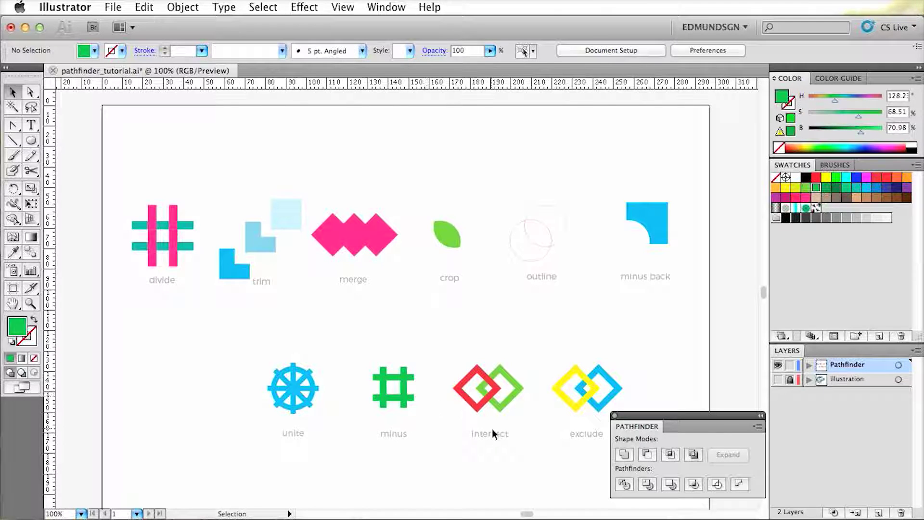
Apply Intersect to the red and green diamonds, keeping only their two small red overlaps
drag(522, 419, 458, 360)
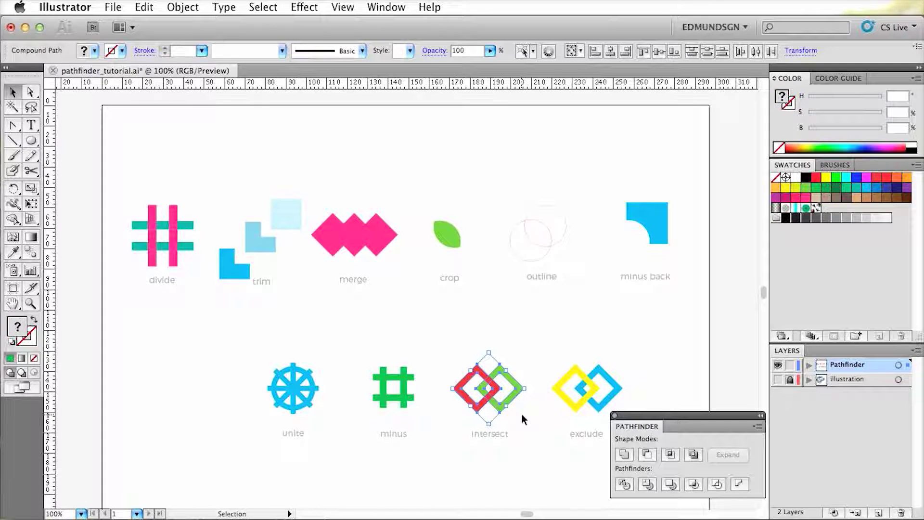
click(671, 455)
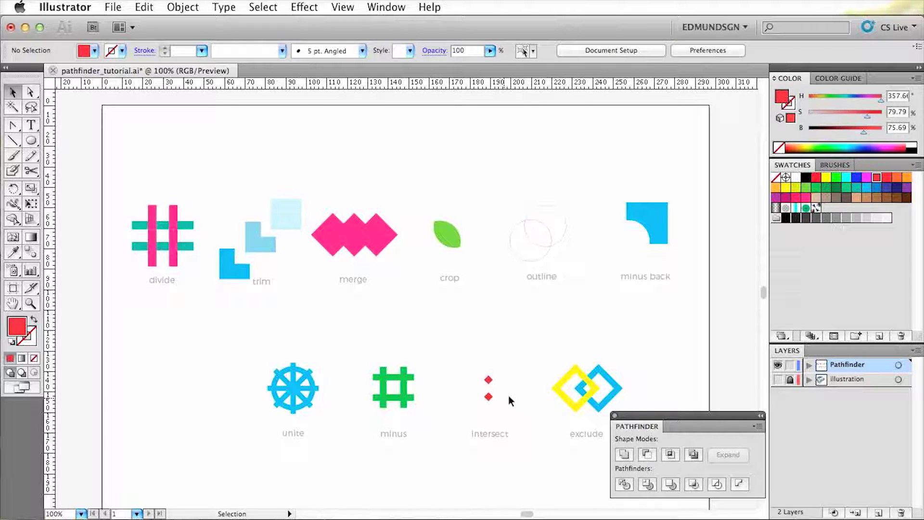
Apply Pathfinder Exclude to the yellow and blue diamonds, then reselect the resulting yellow shape
drag(545, 359, 606, 409)
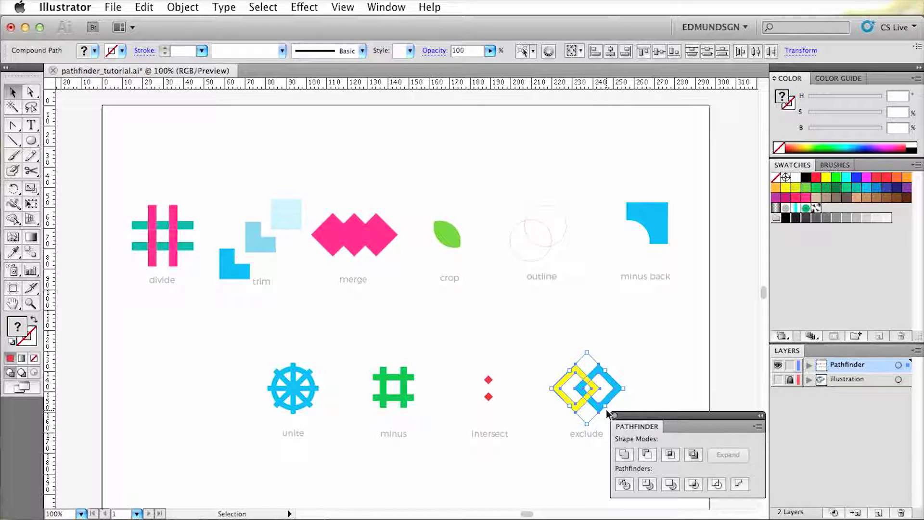
click(695, 455)
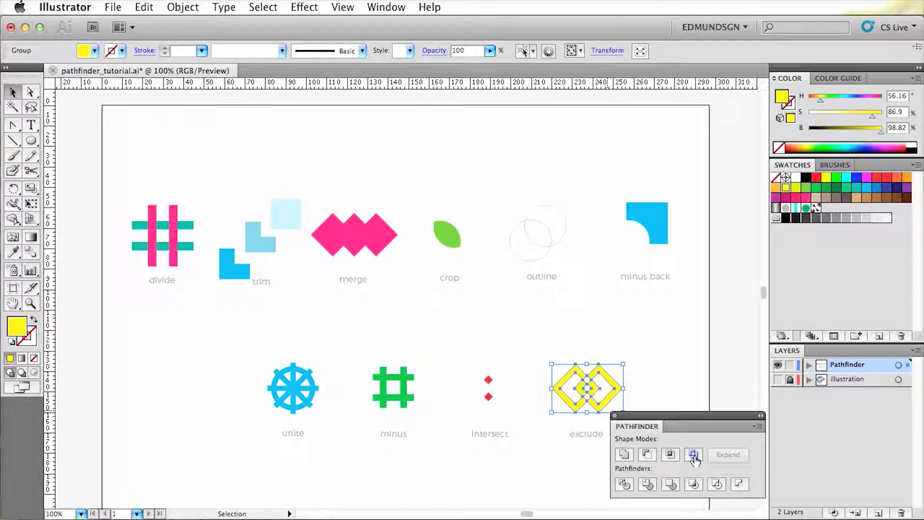
click(639, 377)
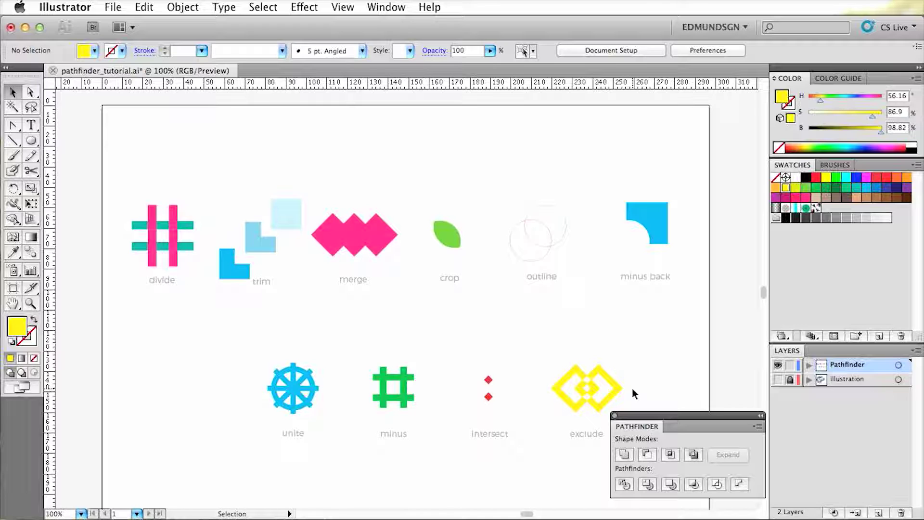
click(618, 388)
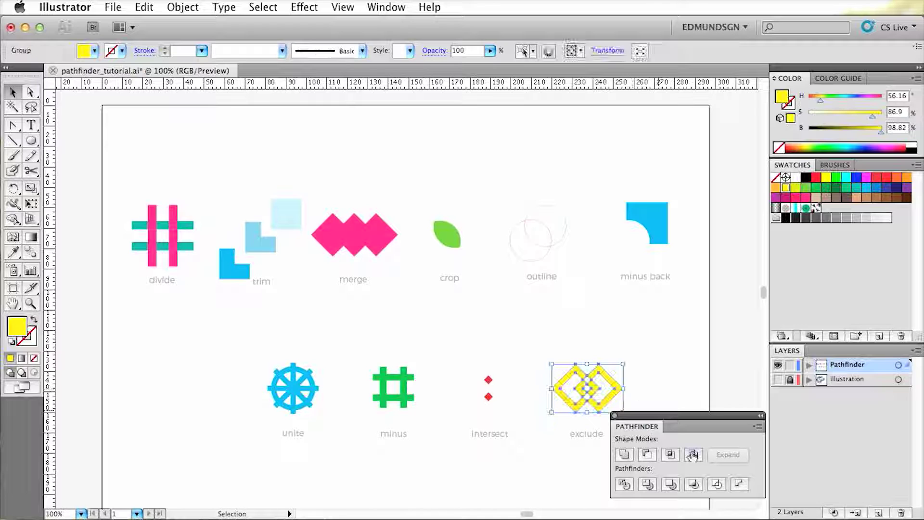